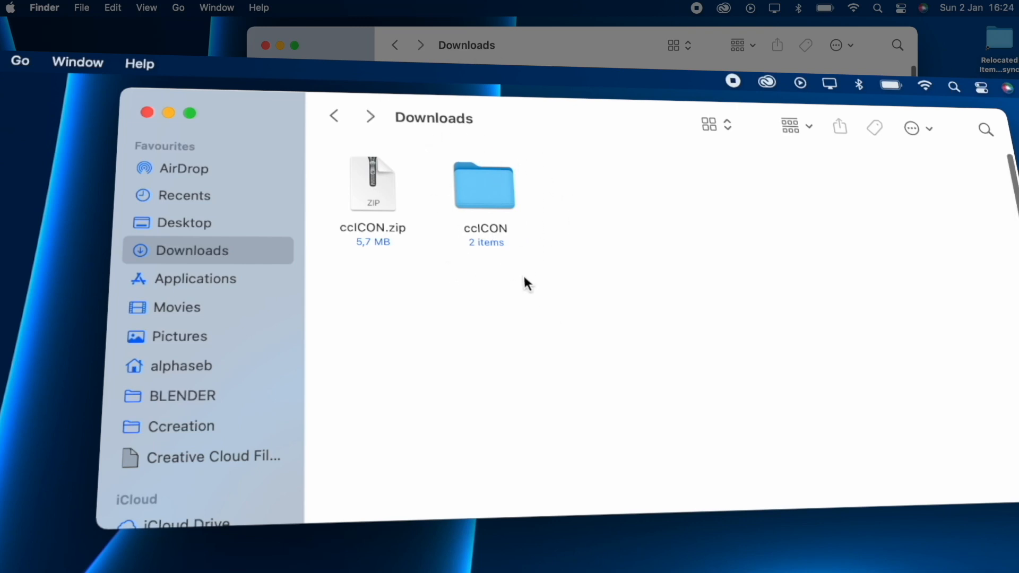
Open the extracted ccICON folder in Downloads to show its inner folder and PDF.
double_click(491, 183)
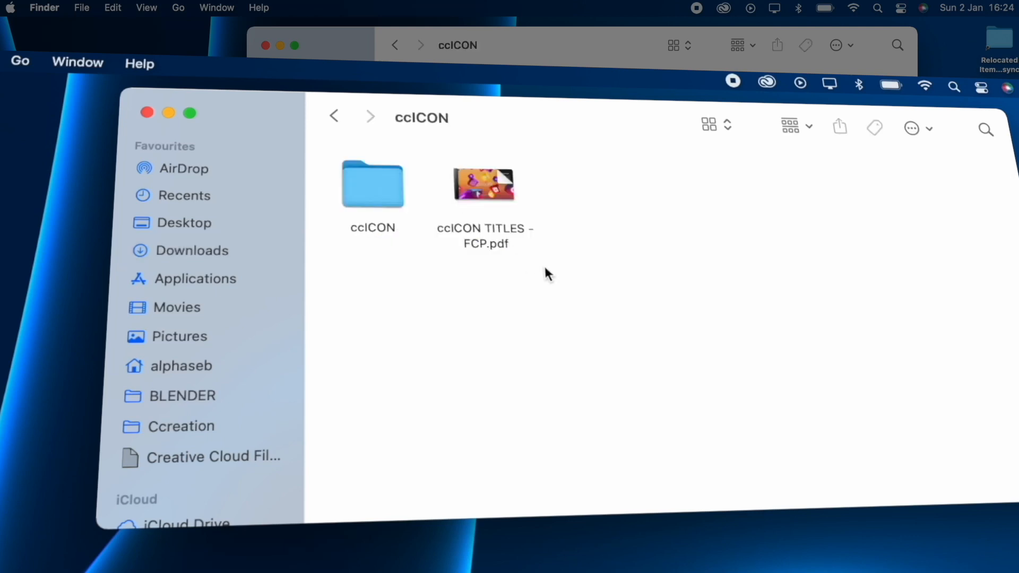
left_click(545, 272)
left_click_drag(546, 273, 444, 159)
left_click_drag(416, 249, 337, 118)
left_click(338, 118)
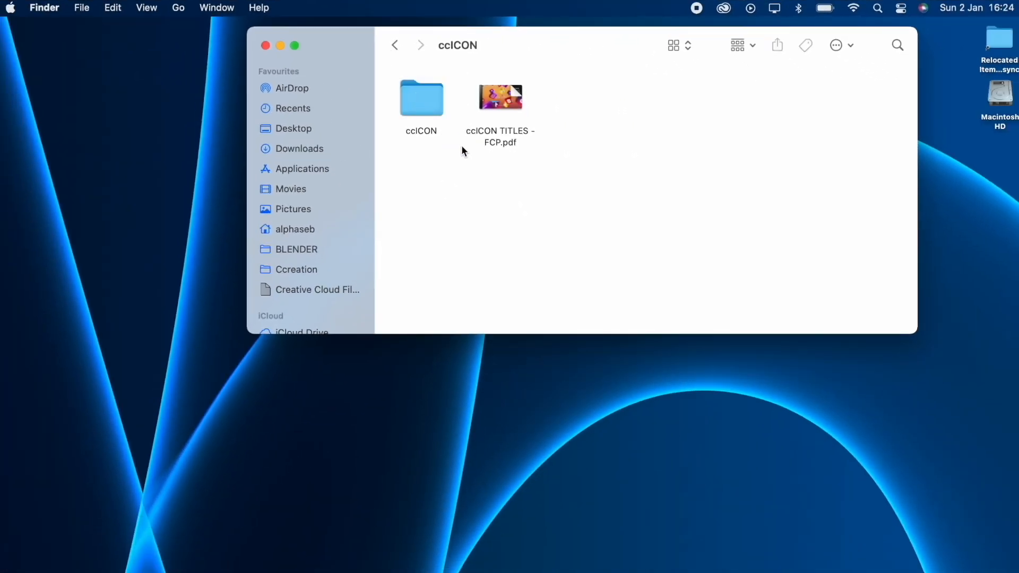
Try to move the inner ccICON folder into the Titles folder of Motion Templates under Movies, declining to replace the existing copy.
left_click_drag(459, 155, 410, 161)
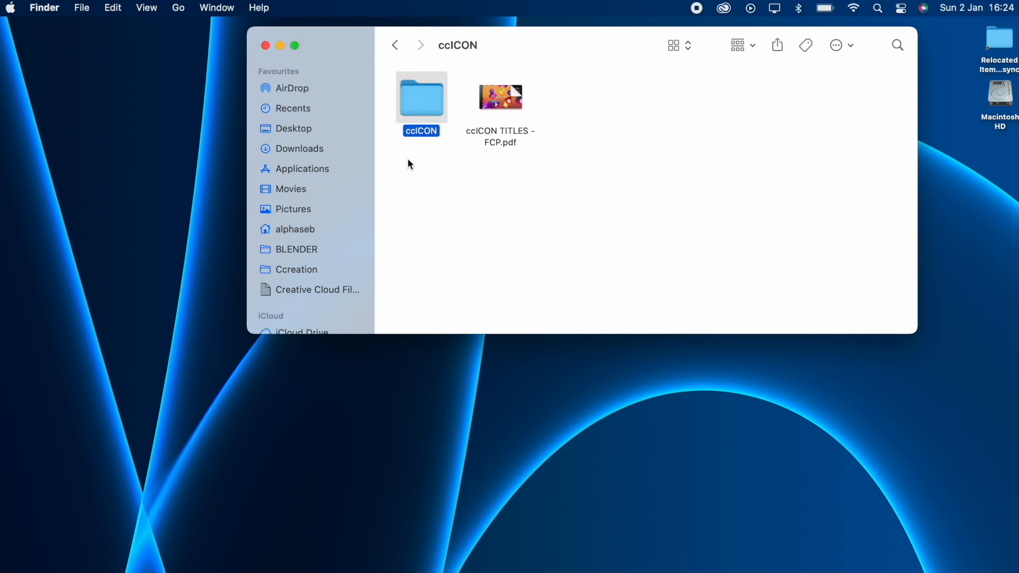
left_click(408, 158)
left_click_drag(434, 106, 309, 208)
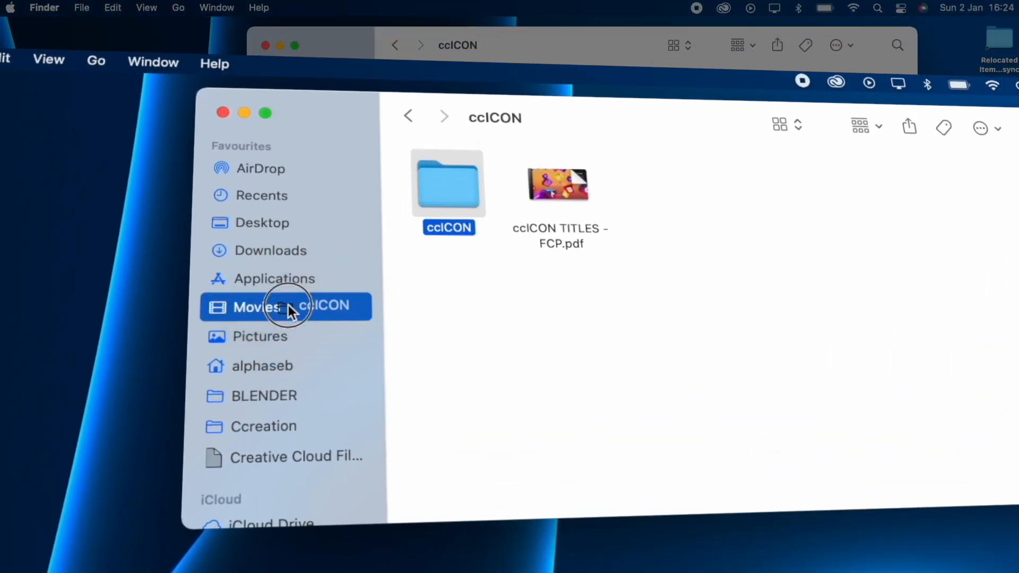
left_click_drag(288, 305, 757, 223)
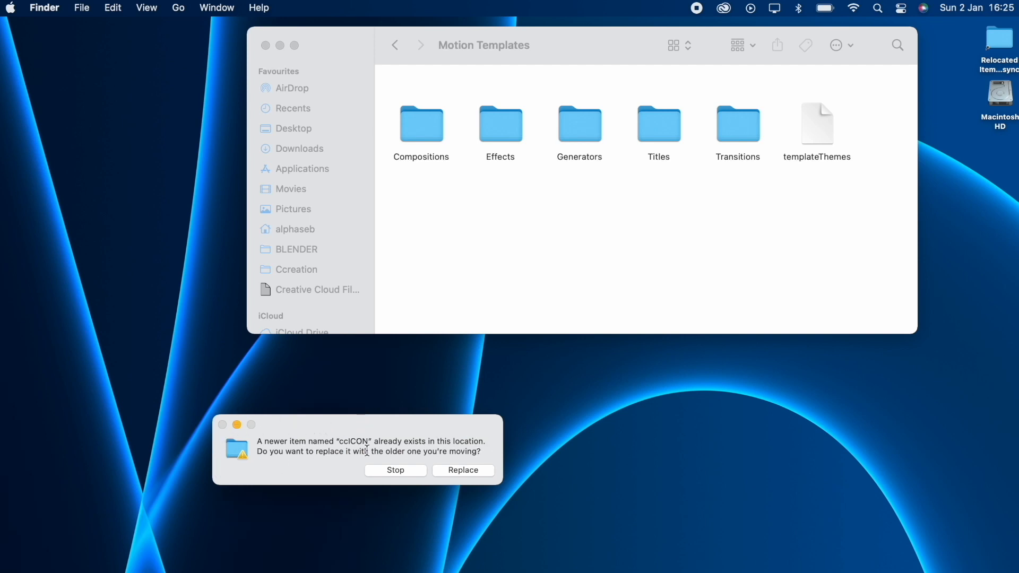
left_click(397, 471)
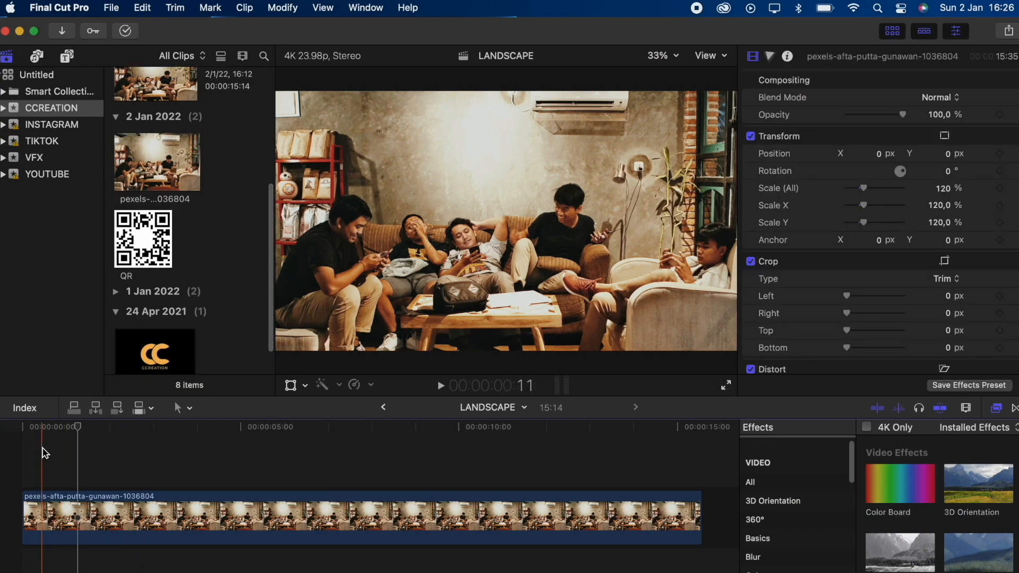
Switch to Final Cut Pro and show the ccICON category among the installed titles.
left_click_drag(42, 449, 343, 570)
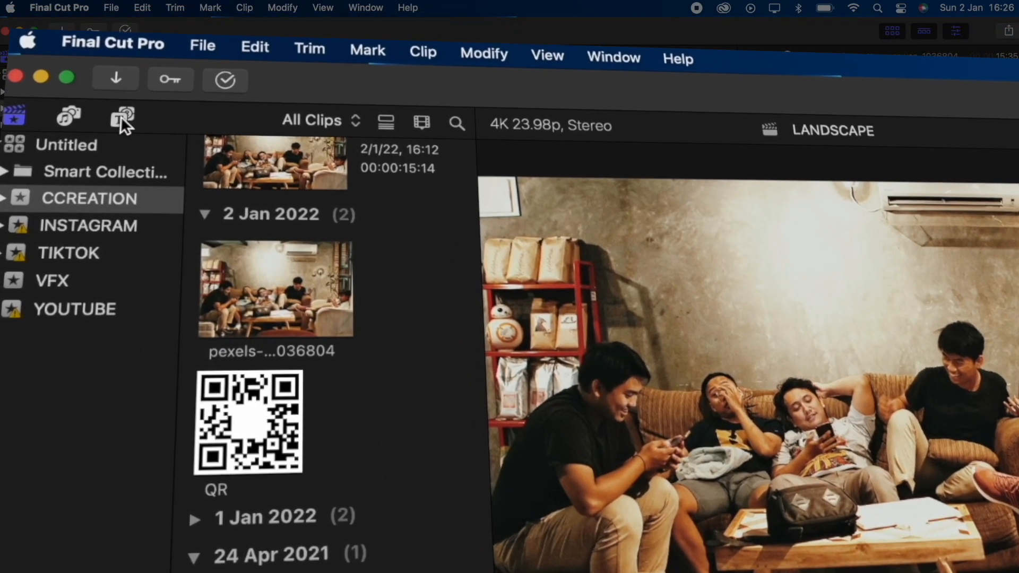
left_click(117, 108)
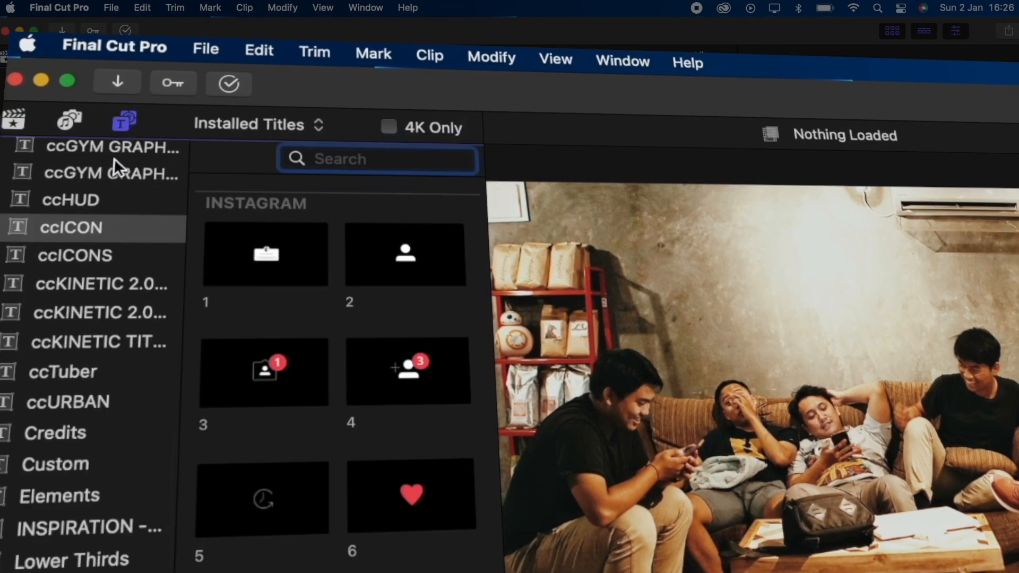
scroll(114, 159, "up", 6)
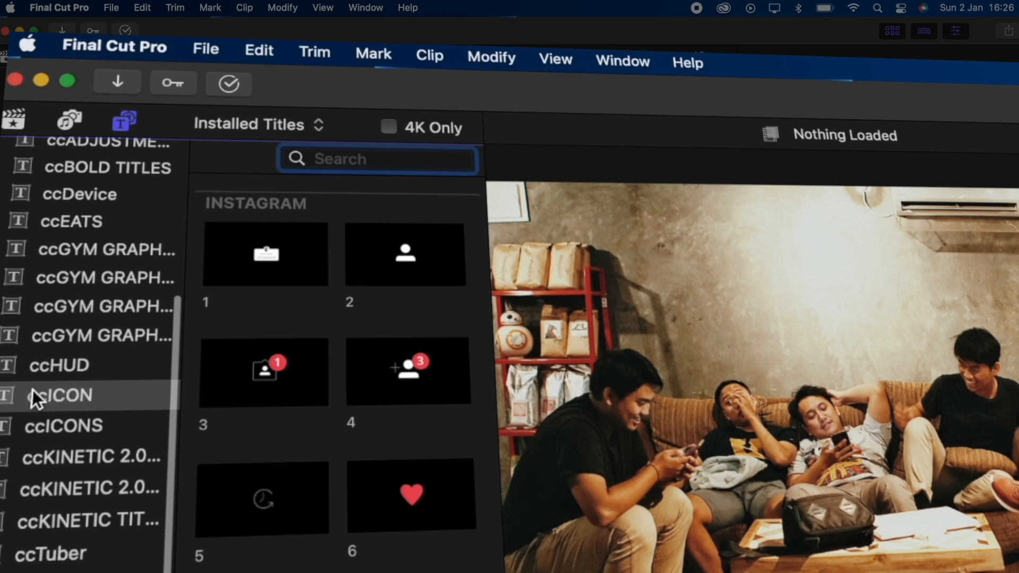
left_click(91, 398)
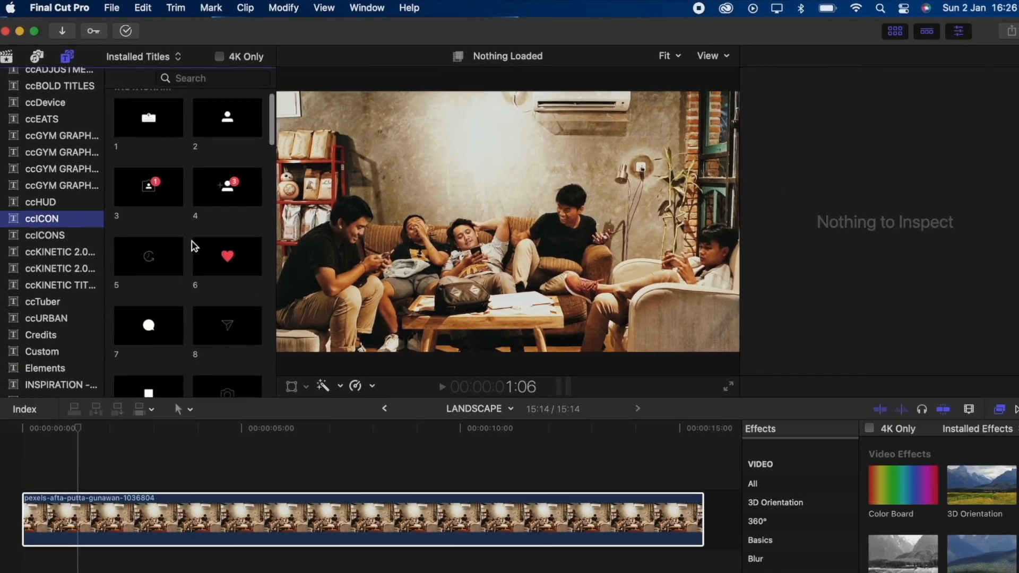
Place Instagram title 16 above the clip in the timeline at 1:06, with the playhead moved to 5:12.
scroll(295, 368, "down", 6)
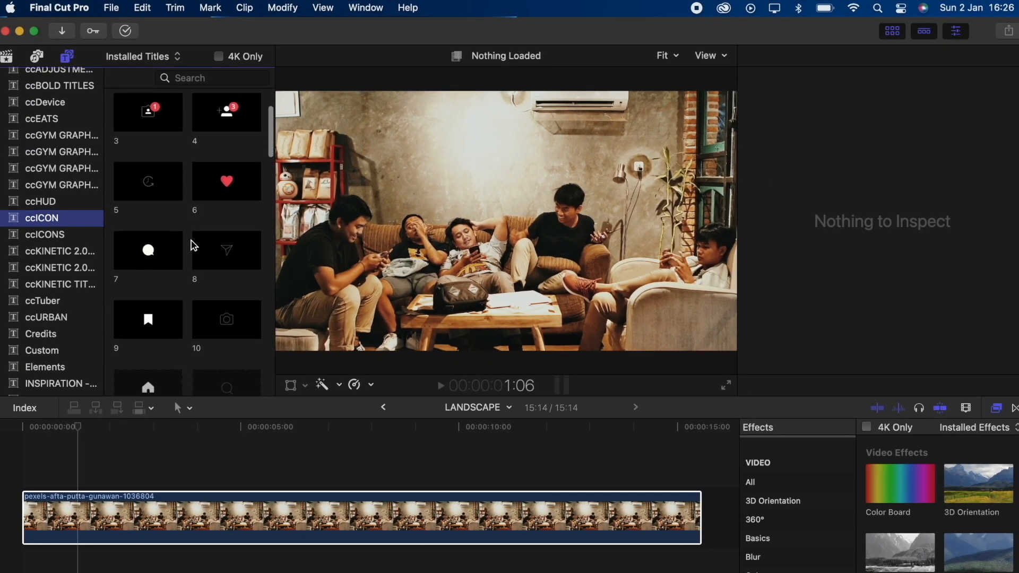
scroll(194, 246, "down", 10)
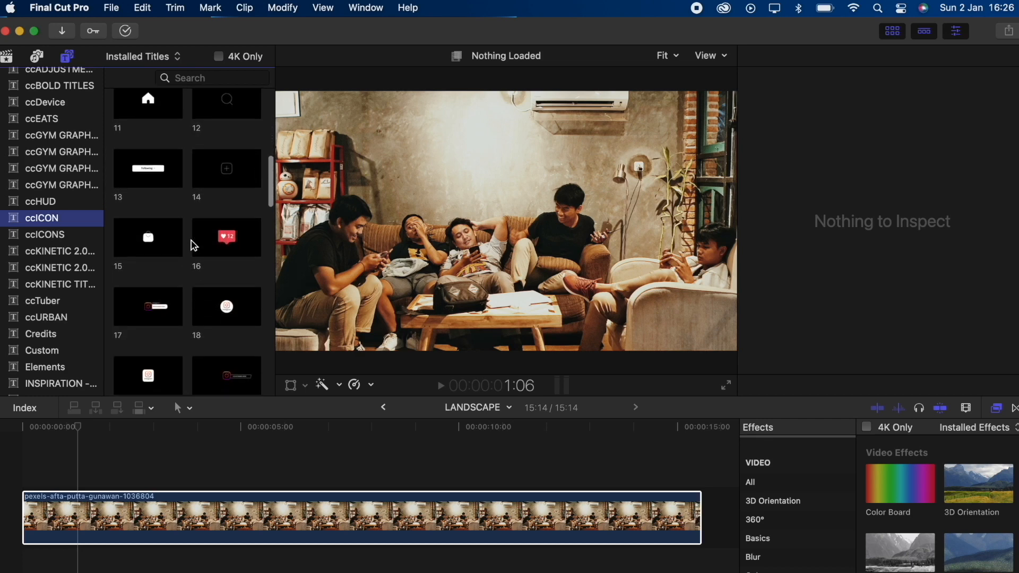
scroll(194, 246, "down", 8)
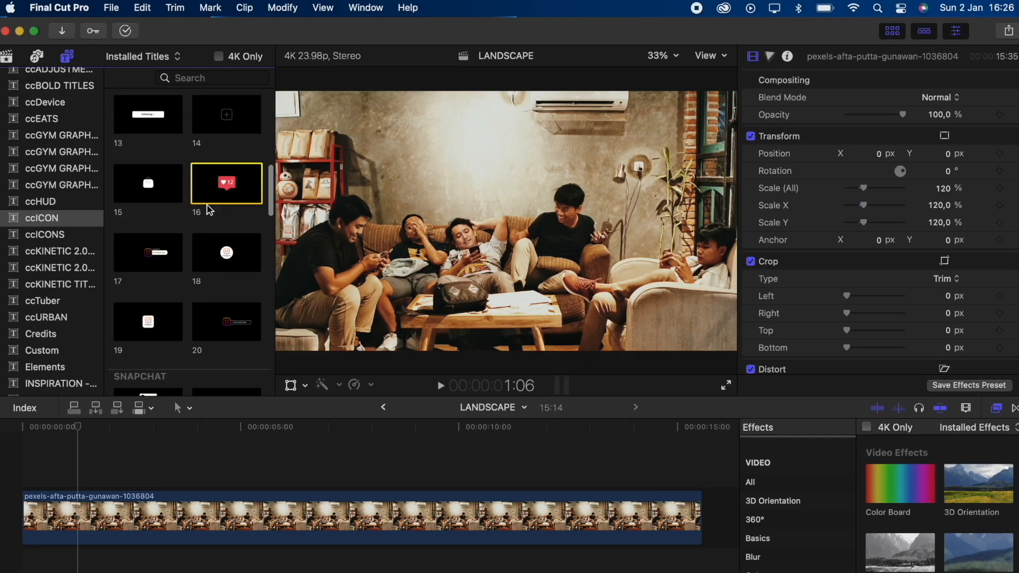
left_click(222, 186)
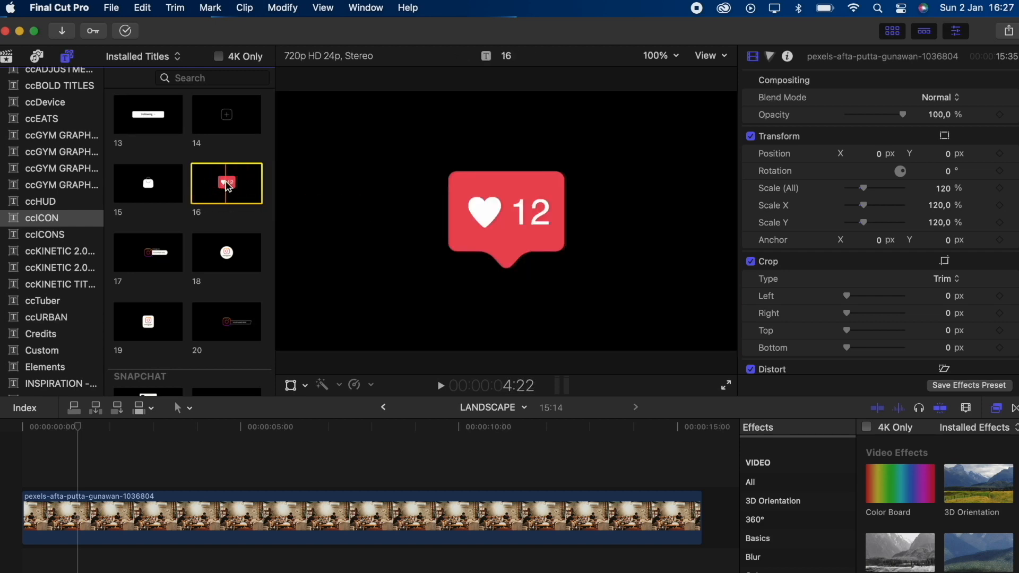
left_click_drag(228, 187, 84, 483)
left_click(262, 478)
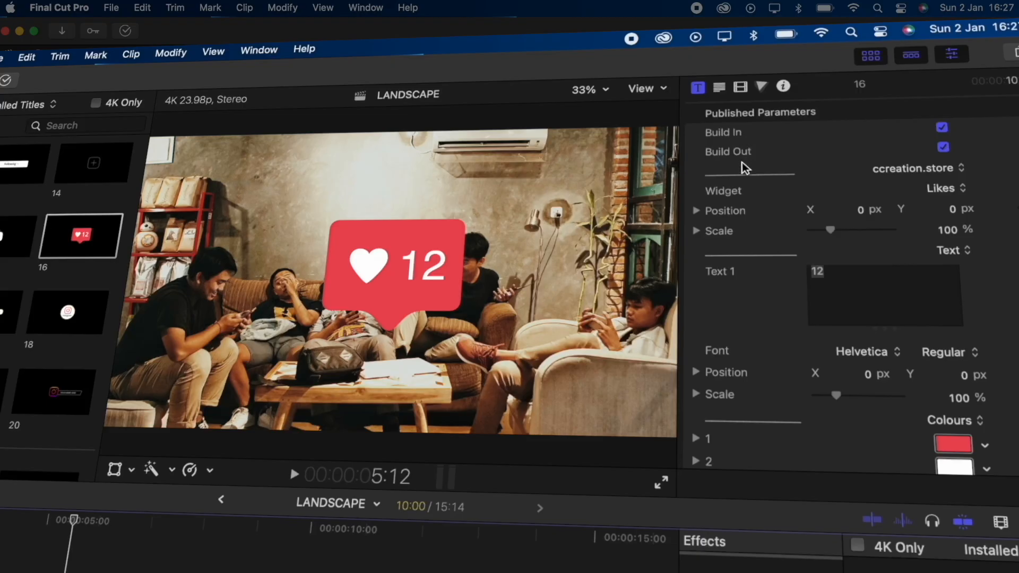
Try the Follows option for the widget of title 16 and look through the other widget choices.
scroll(741, 162, "down", 1)
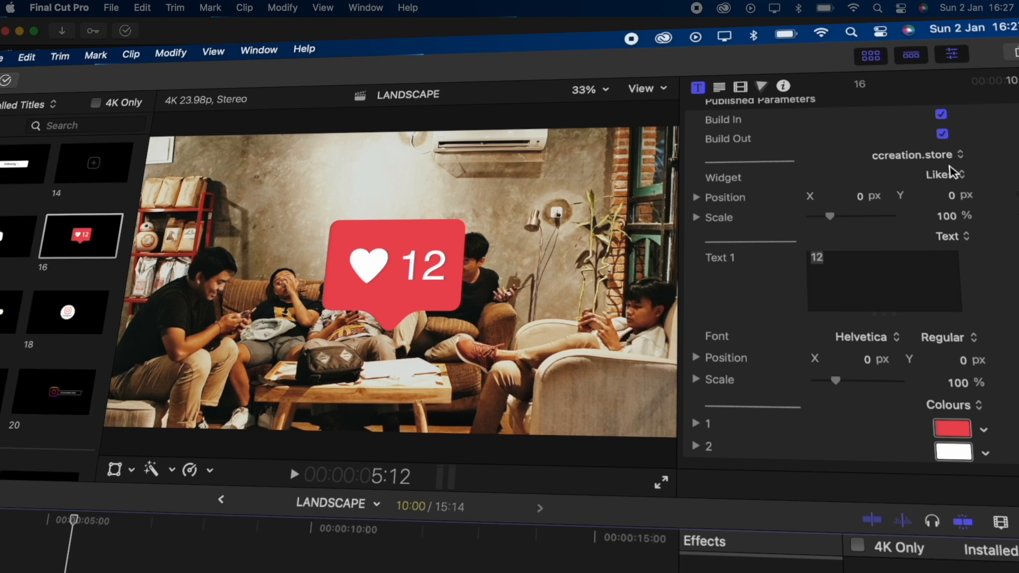
left_click(965, 179)
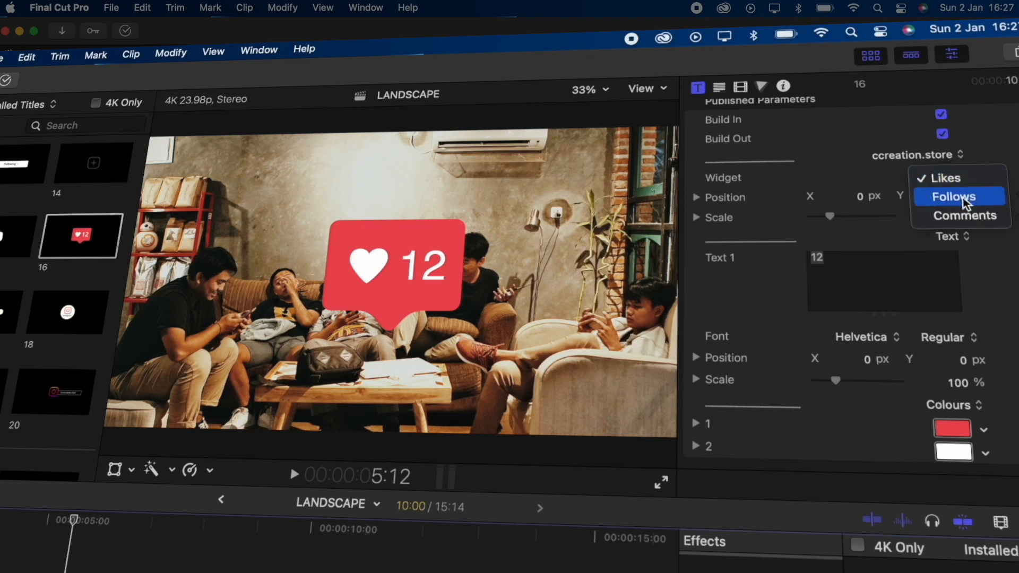
left_click(969, 195)
left_click(963, 177)
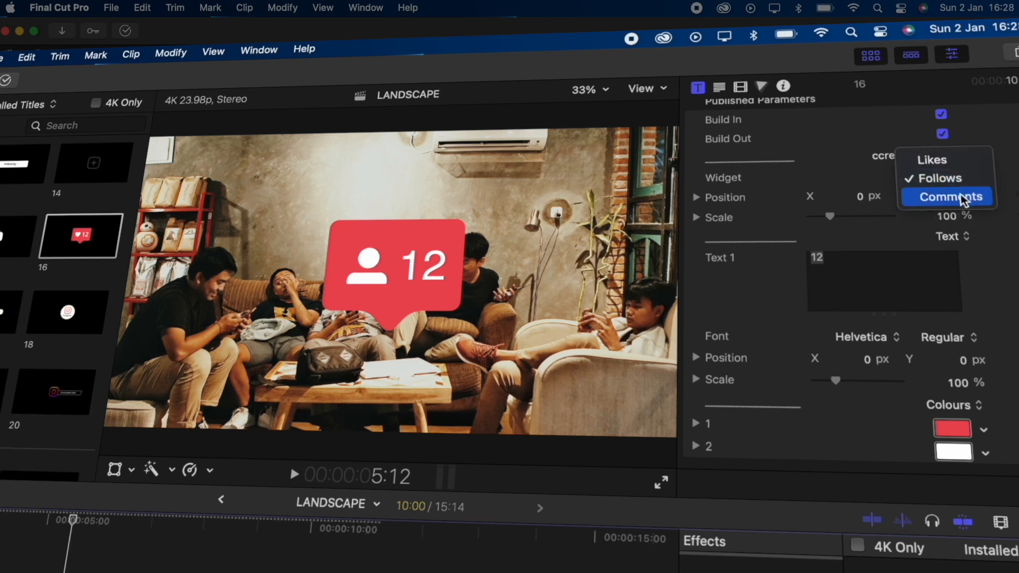
key("Escape")
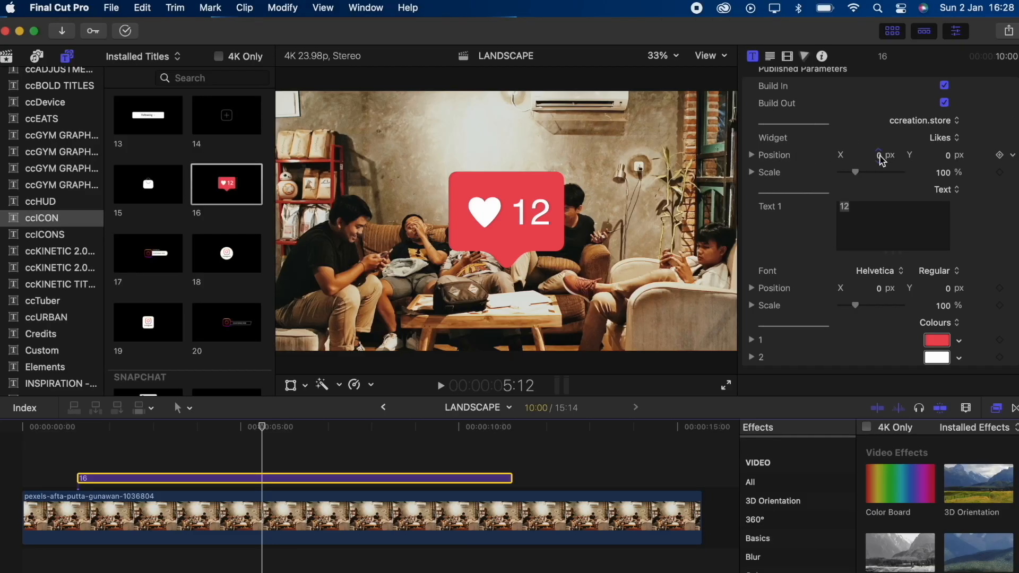
Try an X position of -5.4 px for the widget, restore it to 0 px, and set the widget scale to 92%.
left_click_drag(880, 156, 866, 155)
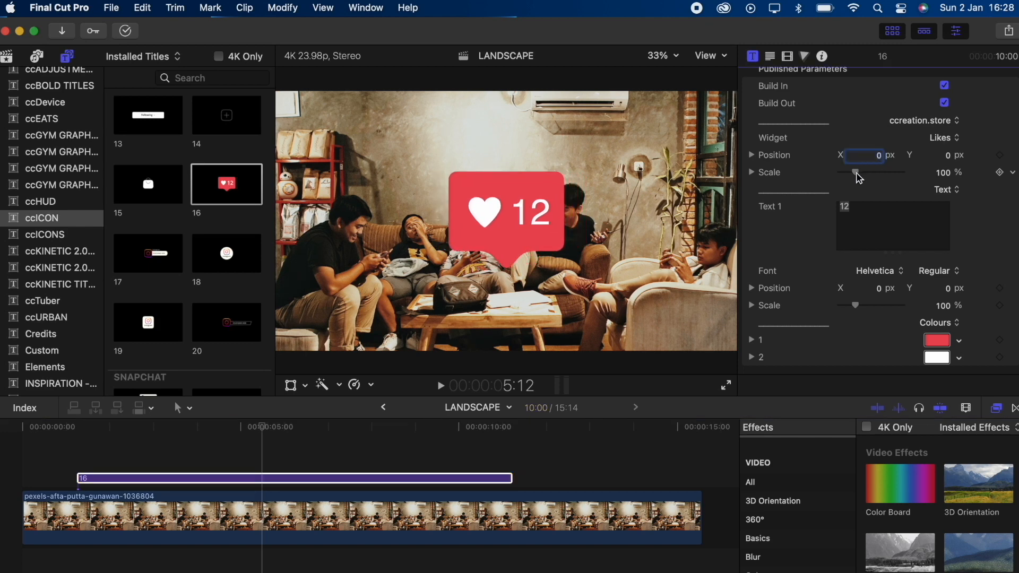
left_click(857, 174)
mouse_move(857, 176)
left_mouse_down()
mouse_move(866, 179)
mouse_move(855, 173)
left_mouse_up()
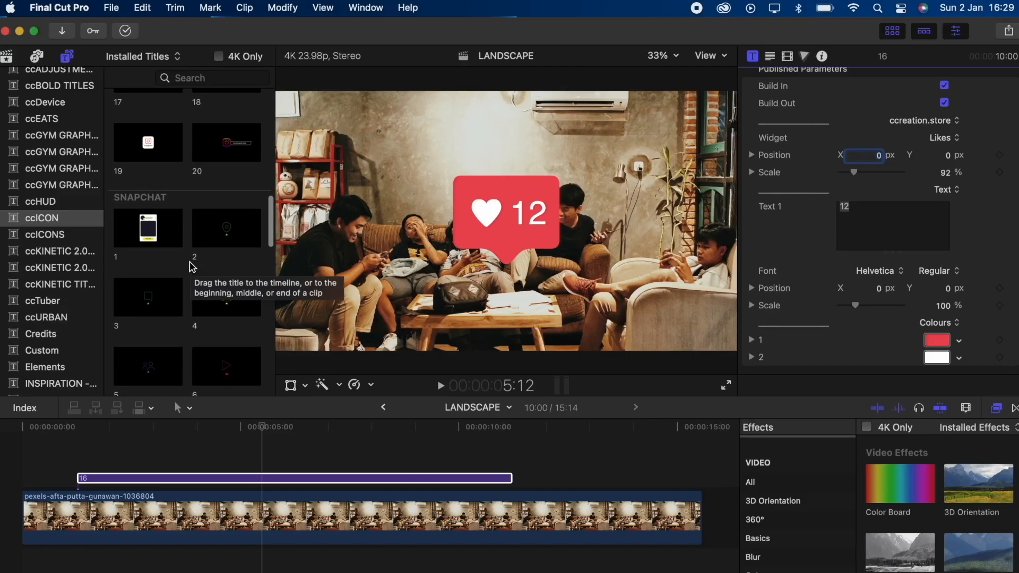
Delete title 16 from the timeline and place Snapchat title 1 above the clip, starting at about 3 seconds.
scroll(192, 267, "down", 2)
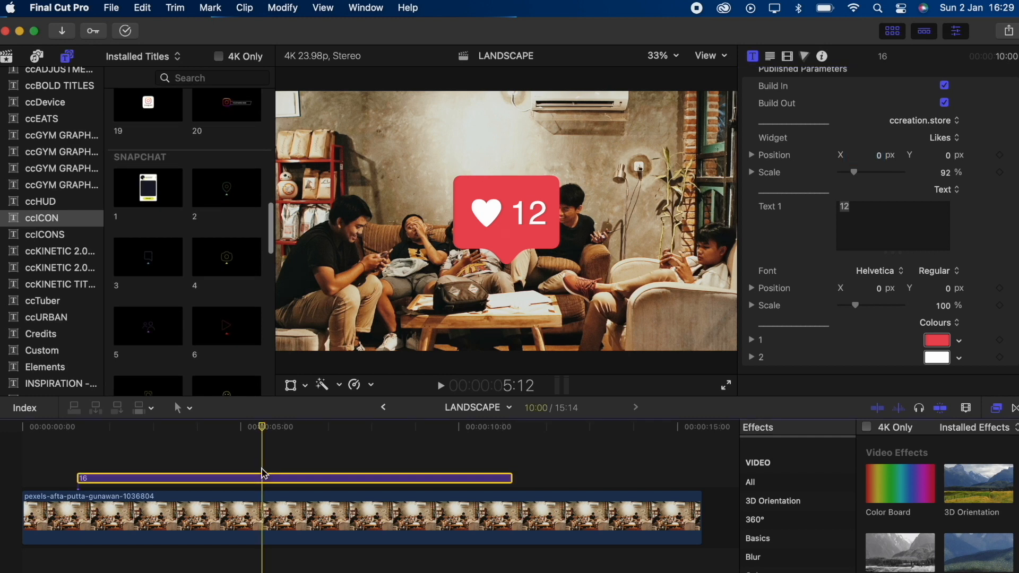
key("Delete")
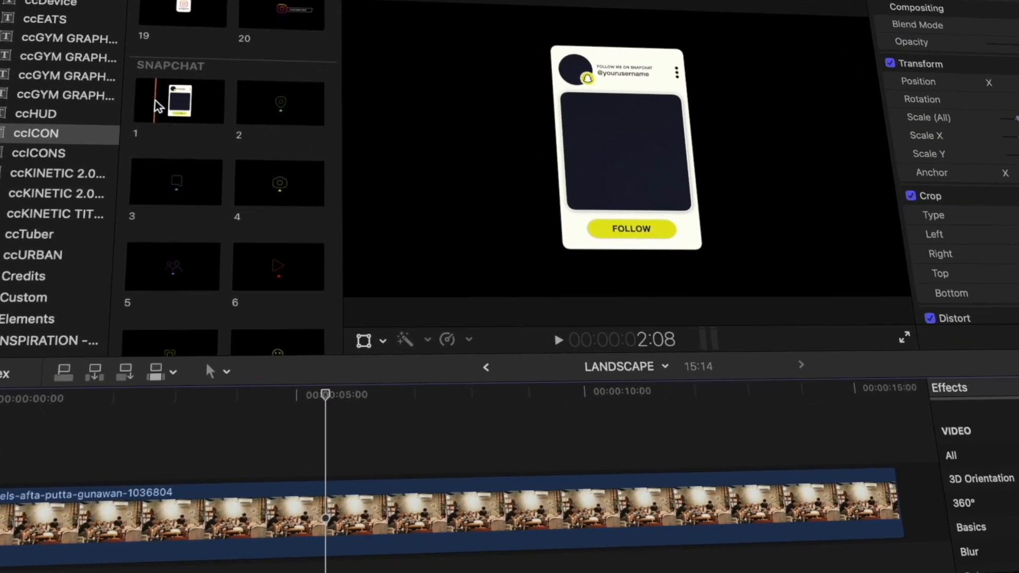
left_click_drag(158, 106, 193, 472)
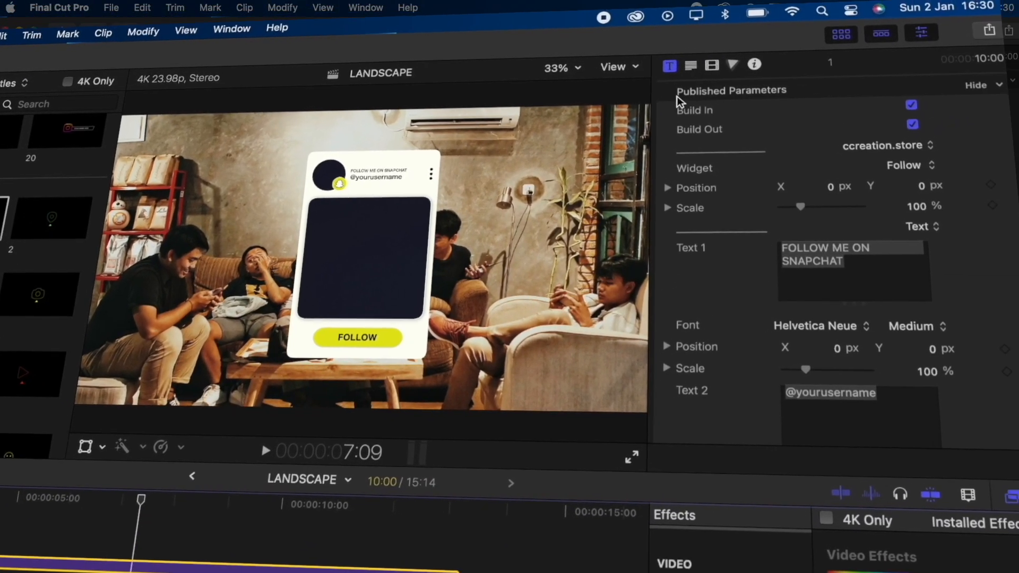
Examine the Snapchat title's drop zone settings and display the CCREATION event's media clips.
scroll(957, 327, "down", 10)
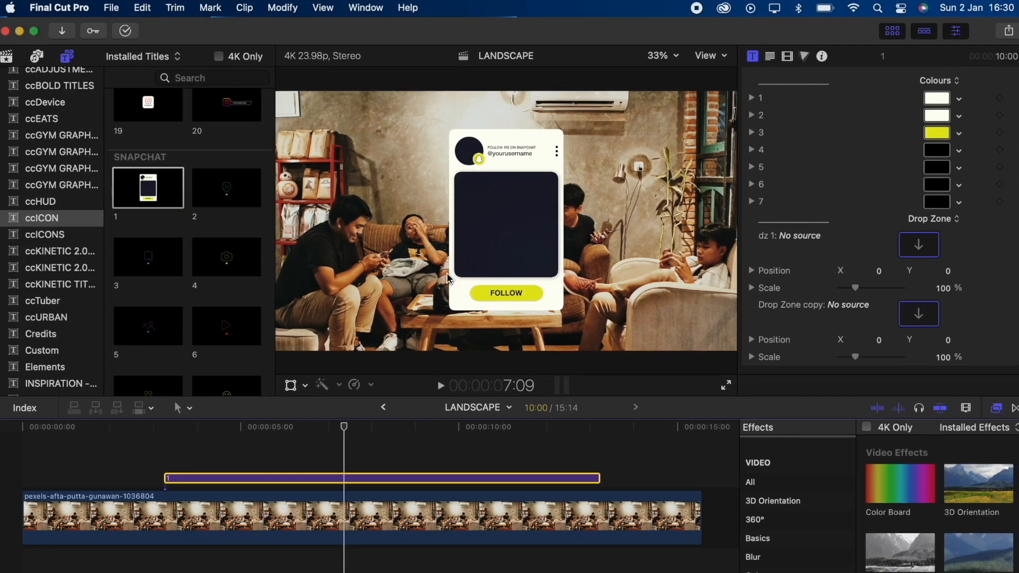
left_click(466, 167)
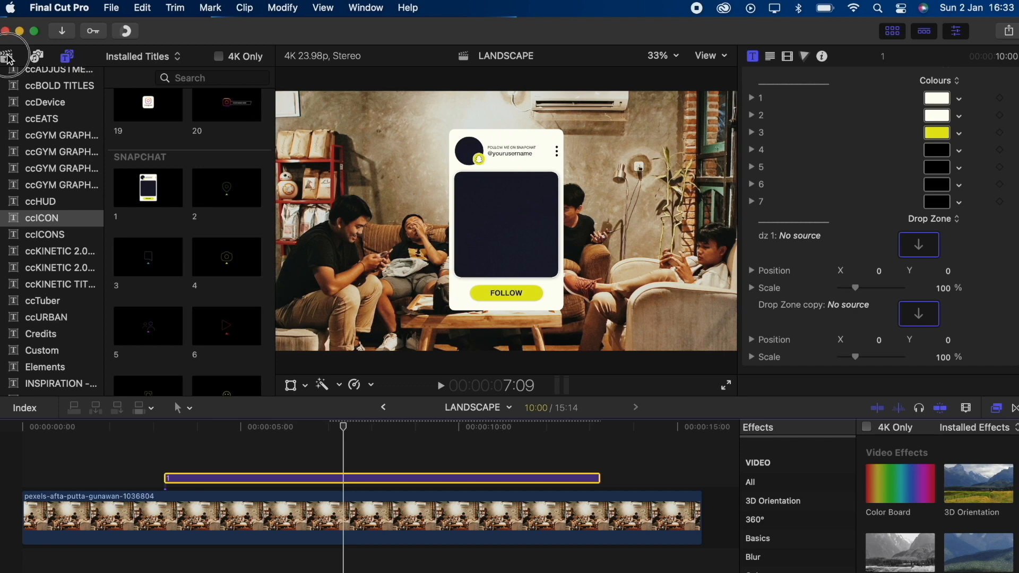
left_click(7, 56)
left_click(113, 191)
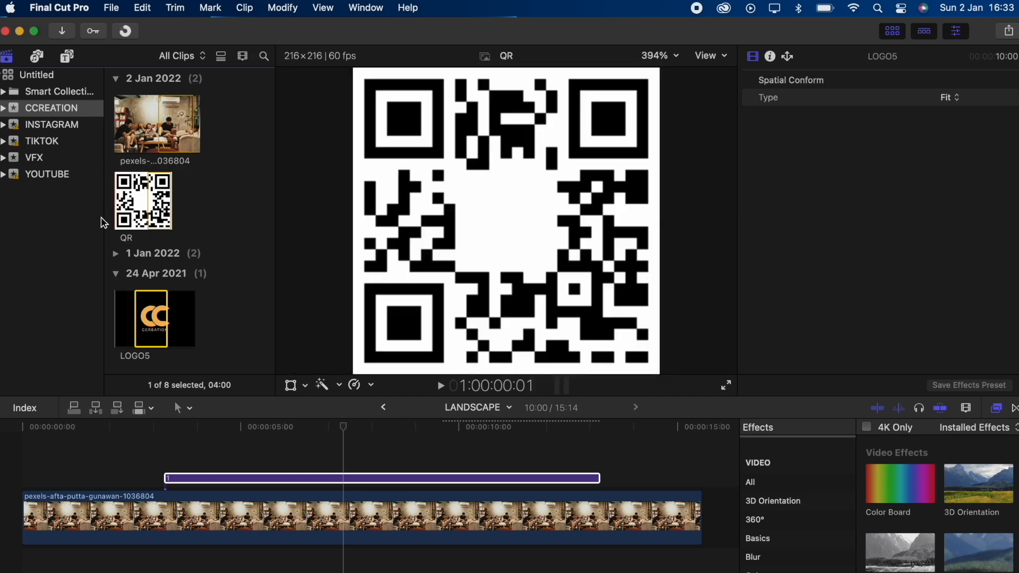
Fill the Snapchat title's first drop zone, dz 1, with the QR clip.
left_click(345, 479)
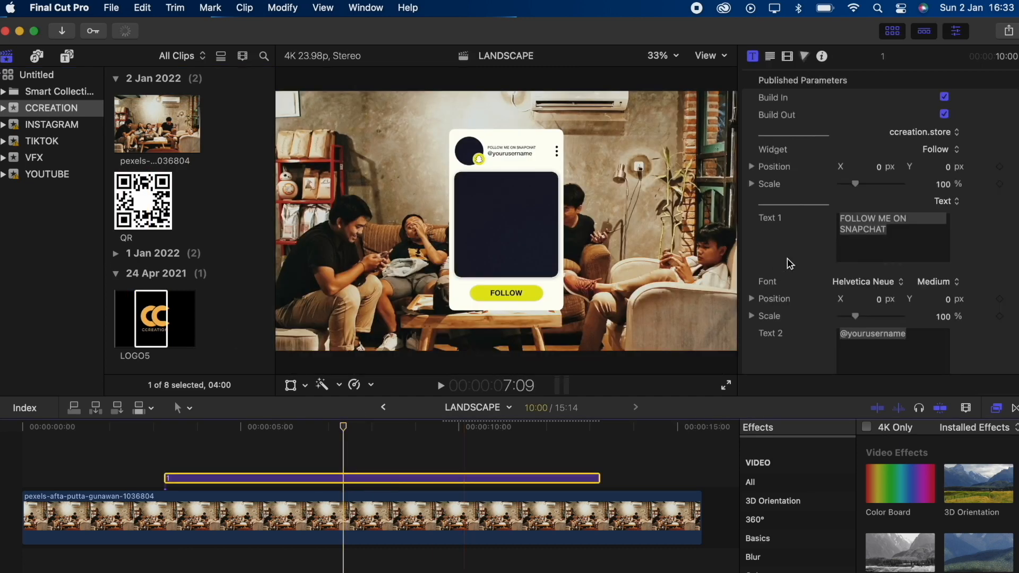
scroll(816, 282, "down", 10)
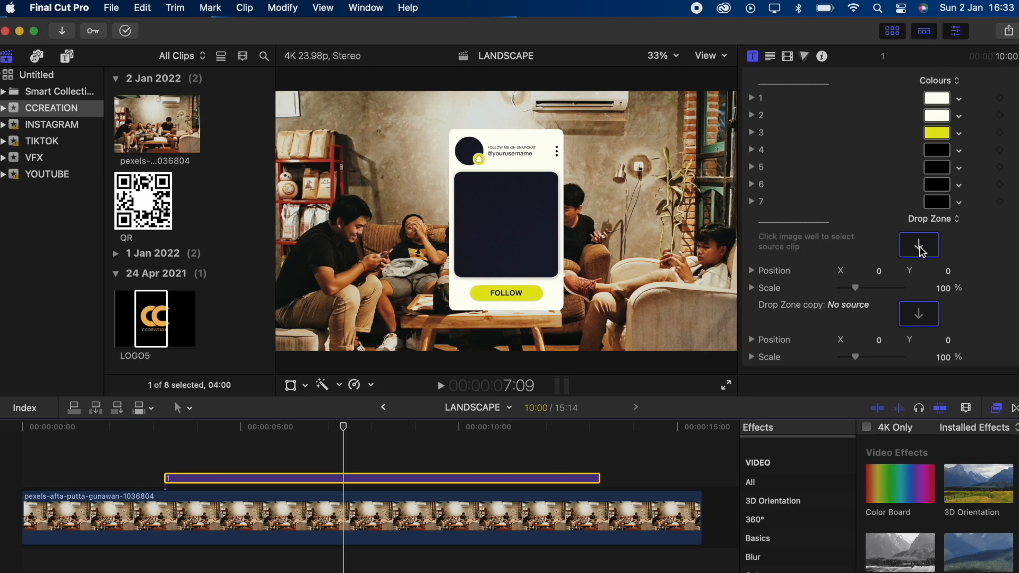
left_click(920, 246)
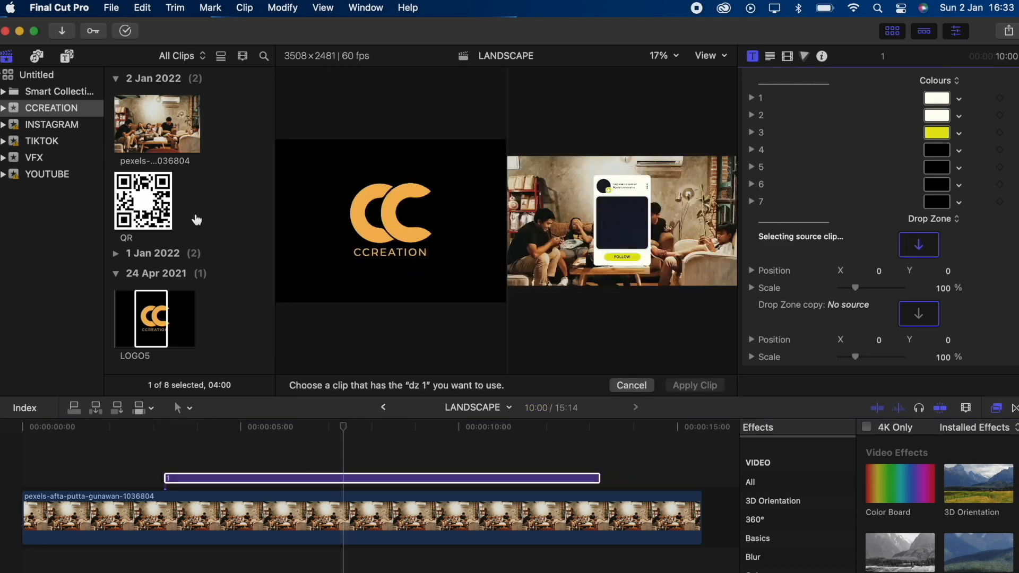
left_click(145, 202)
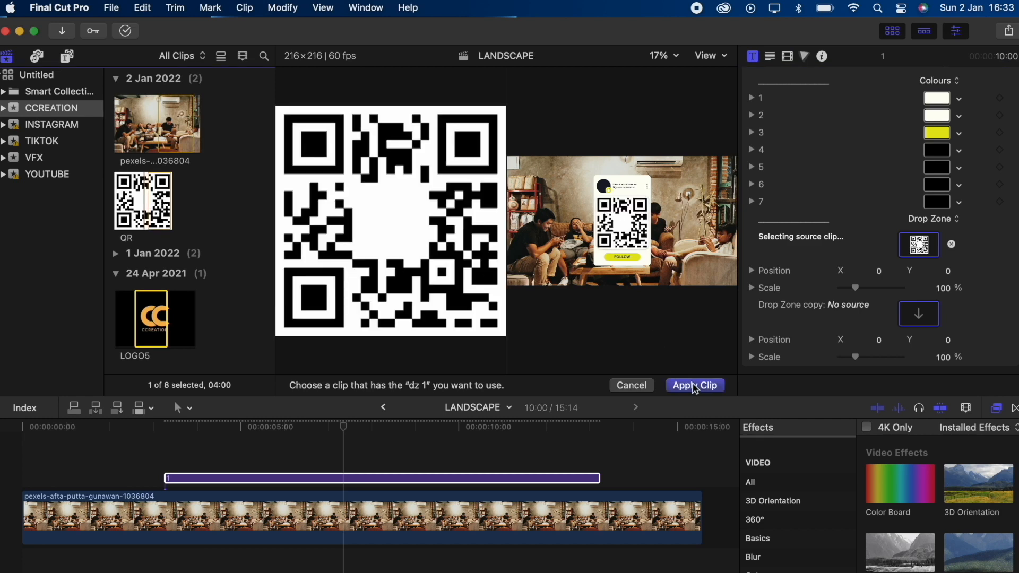
left_click(695, 386)
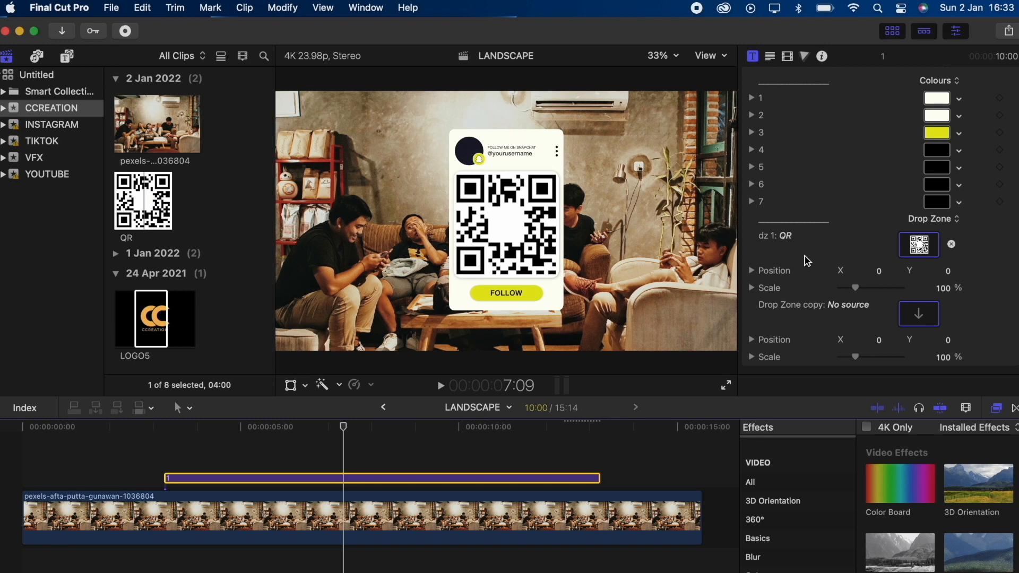
Fill the Snapchat title's second drop zone, Drop Zone copy, with the LOGO5 clip.
left_click(920, 317)
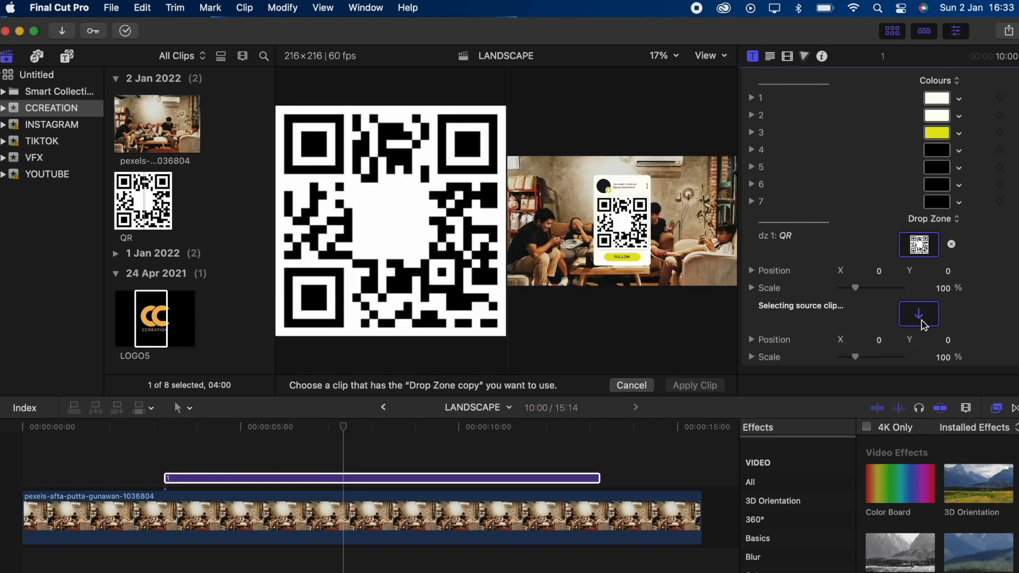
left_click(153, 321)
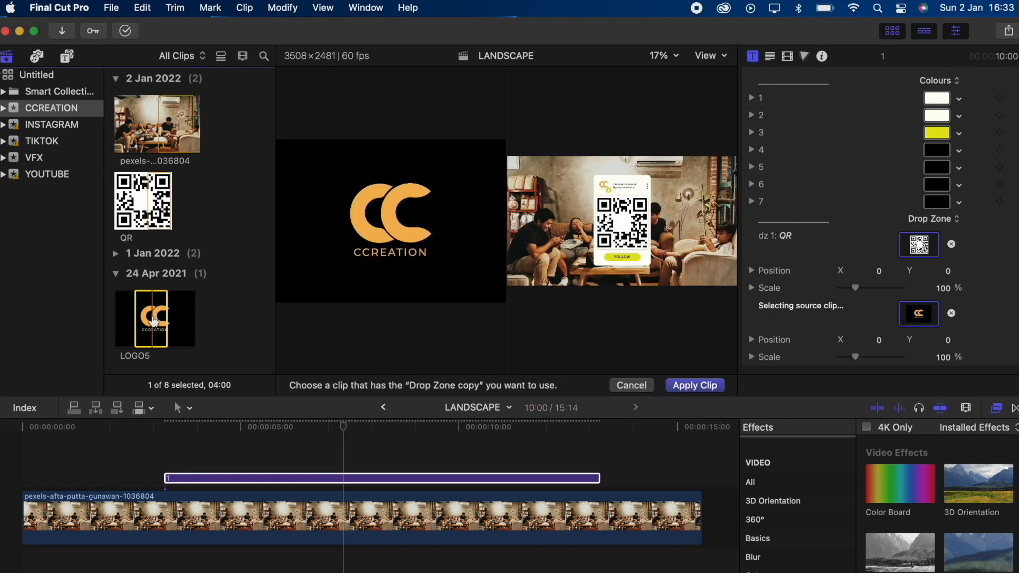
left_click(695, 386)
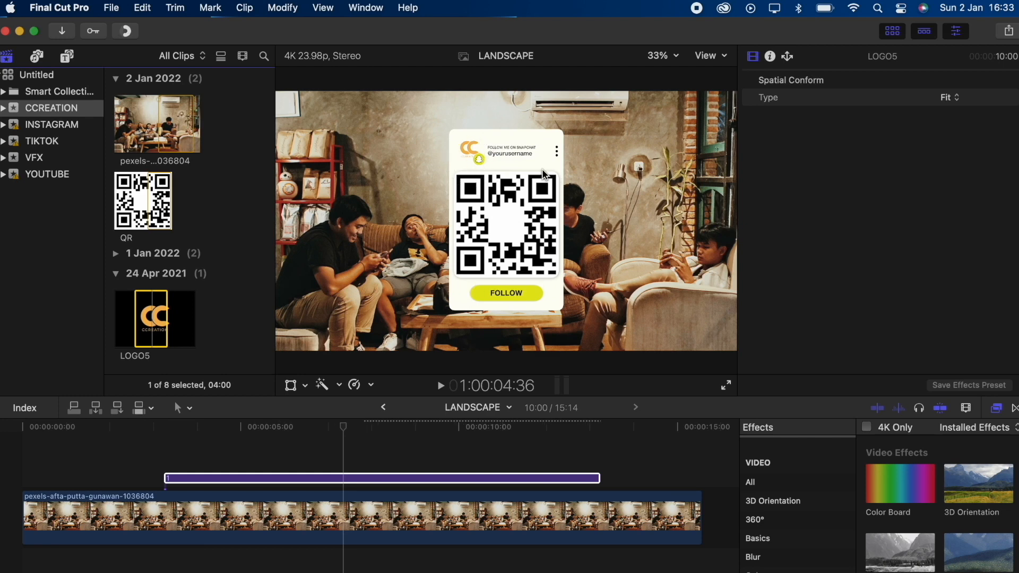
Set the scale of the QR image in the Snapchat title's dz 1 drop zone to 71%.
left_click(413, 478)
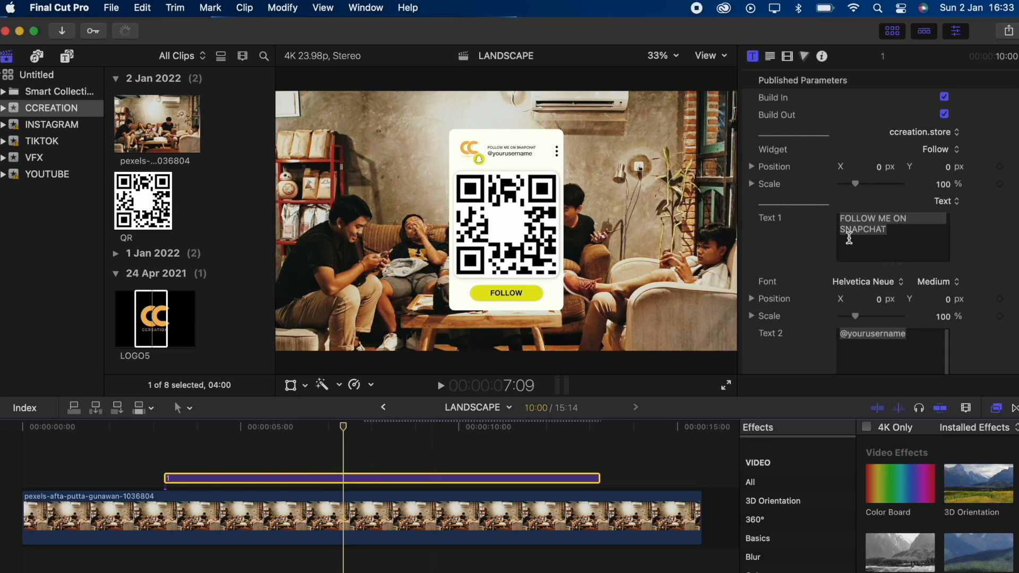
scroll(792, 266, "down", 5)
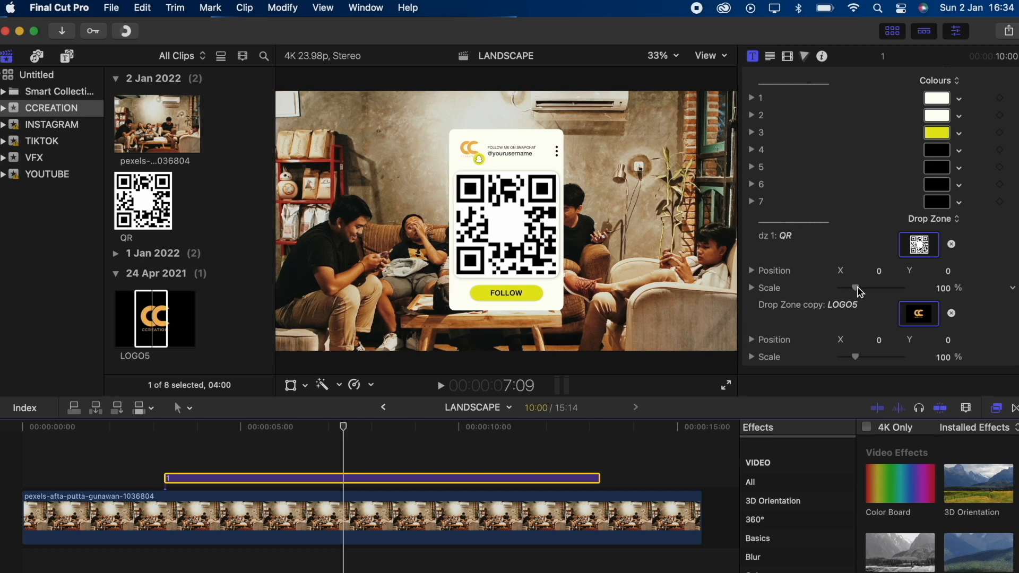
left_click_drag(860, 291, 855, 292)
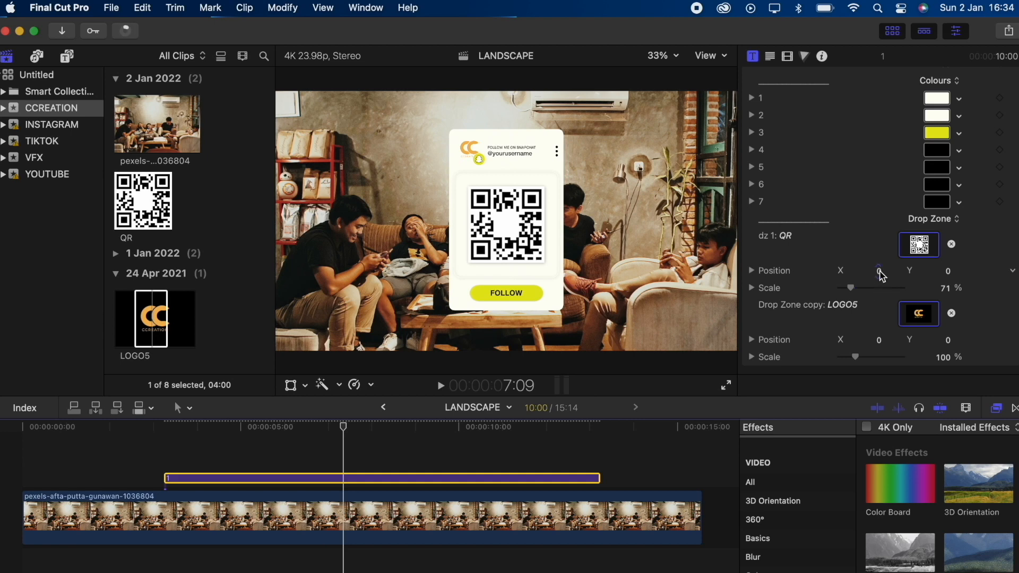
Try shifting the dz 1 QR image horizontally and restore its X position to 0.
left_click_drag(880, 272, 878, 274)
left_click(875, 273)
type("0")
key("Return")
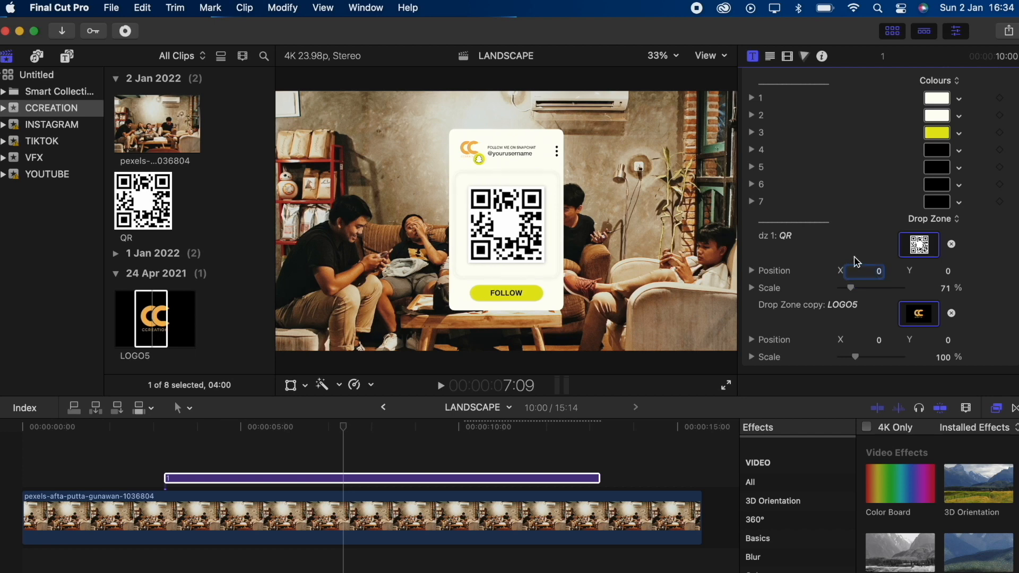
scroll(870, 259, "up", 10)
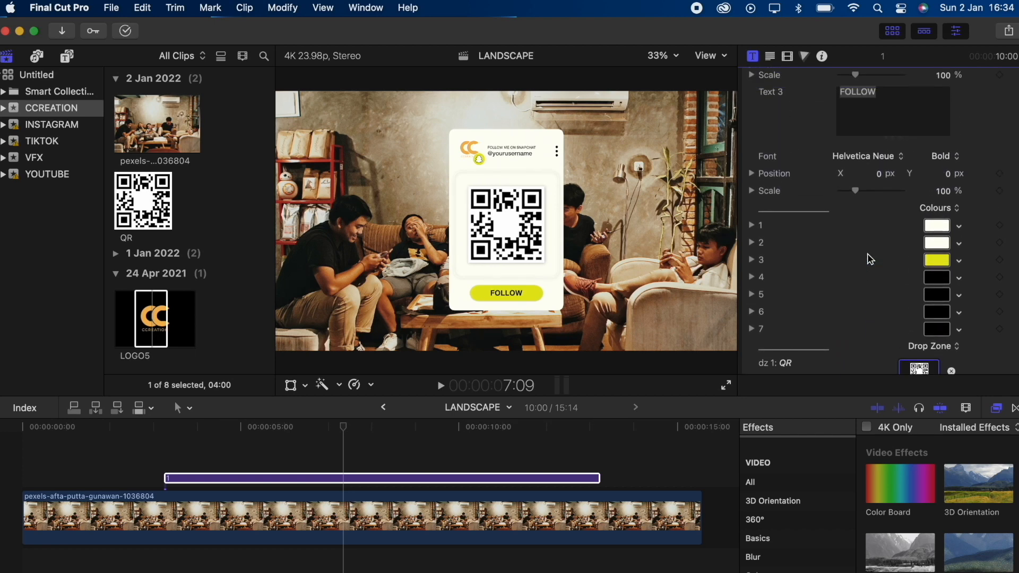
scroll(870, 259, "up", 8)
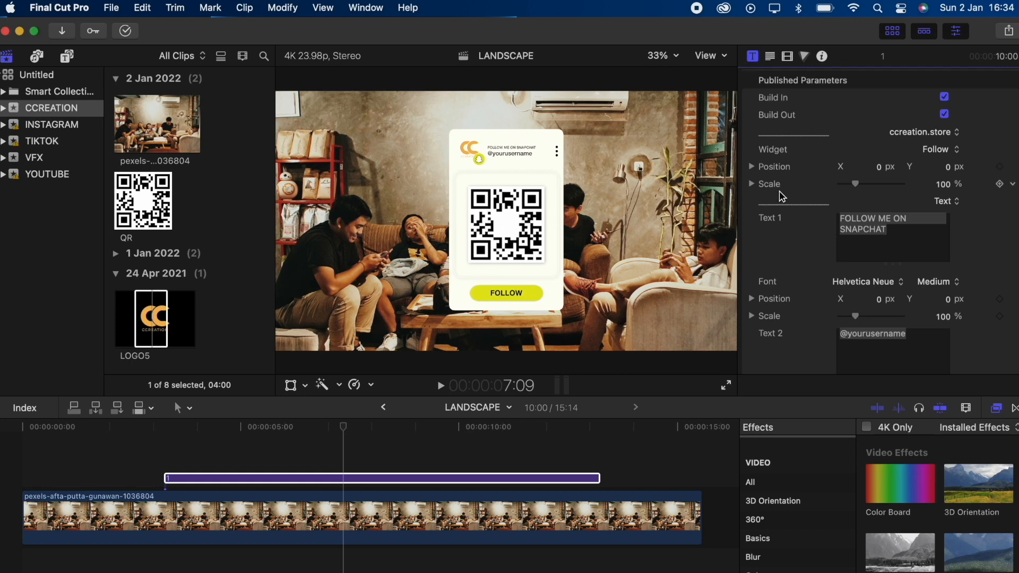
scroll(785, 199, "down", 4)
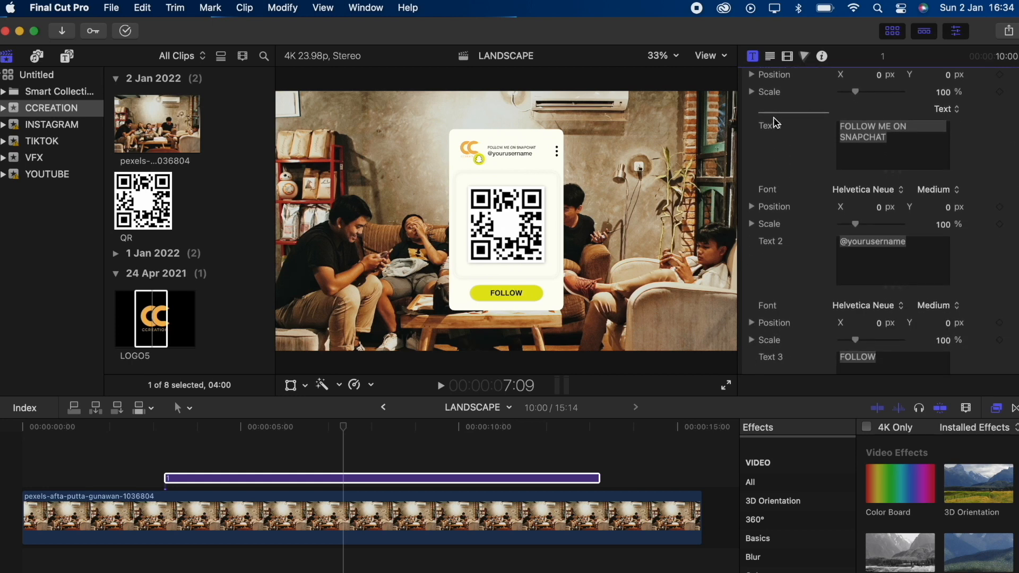
scroll(763, 303, "down", 12)
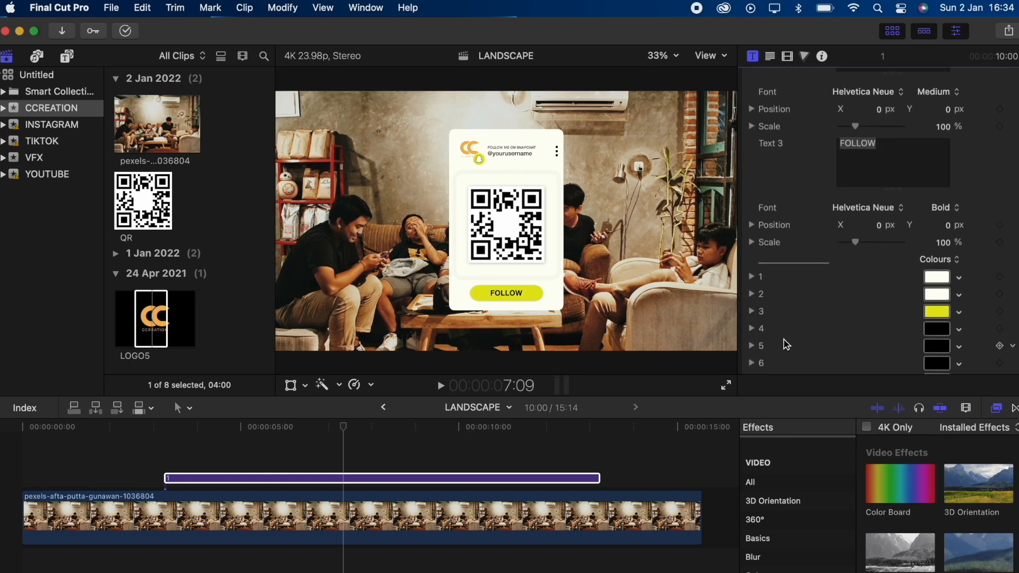